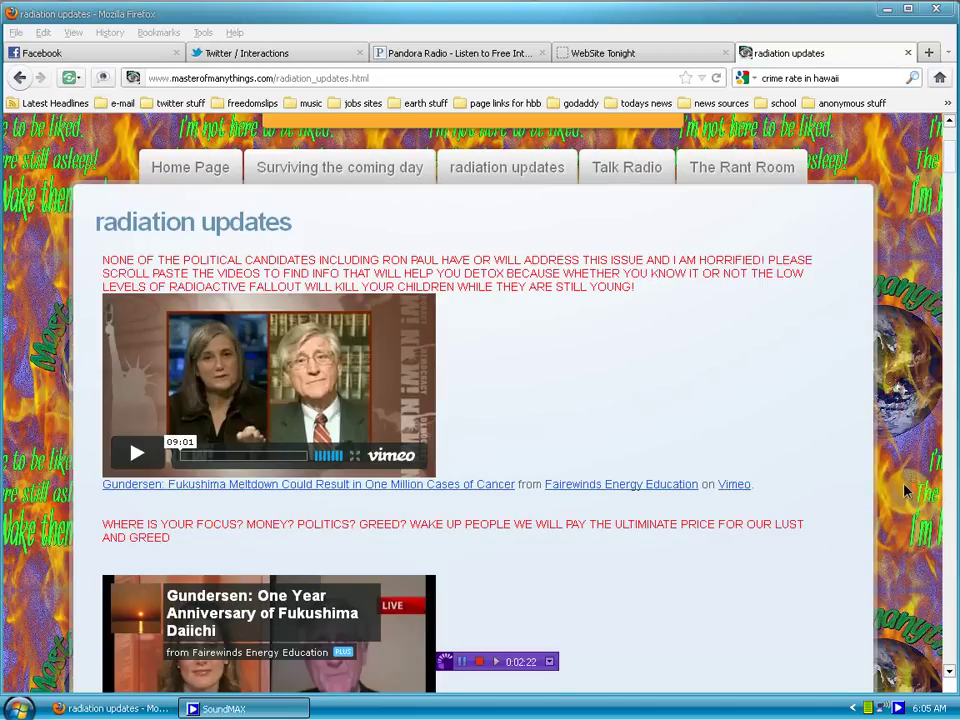
{"action": "scroll", "coordinate": [904, 490], "scroll_direction": "down", "scroll_amount": 3}
{"action": "scroll", "coordinate": [904, 490], "scroll_direction": "down", "scroll_amount": 5}
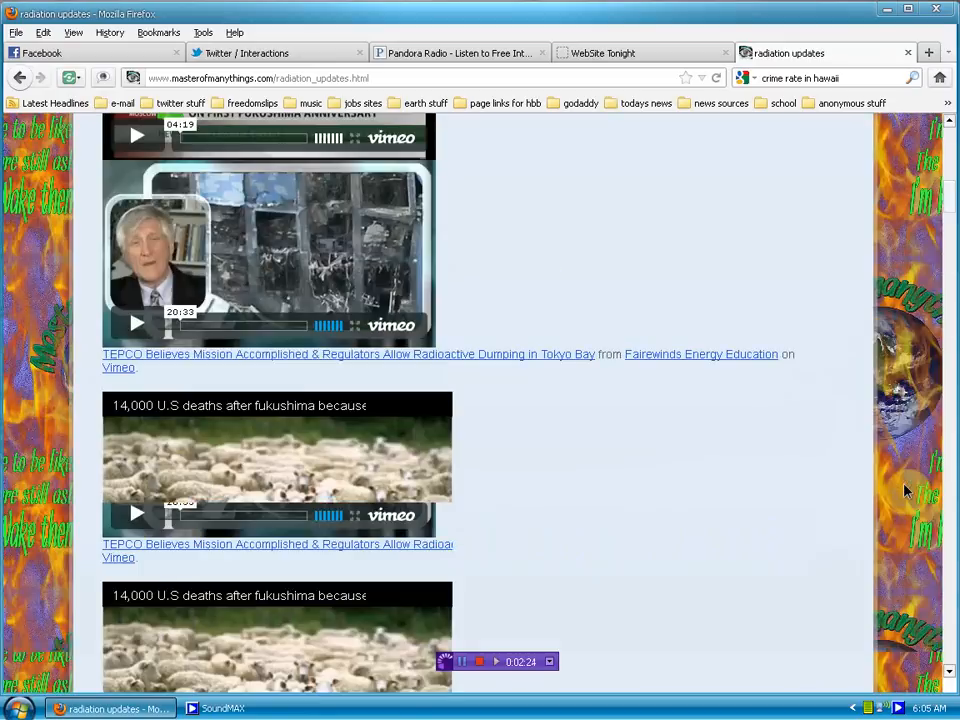
{"action": "scroll", "coordinate": [904, 490], "scroll_direction": "down", "scroll_amount": 2}
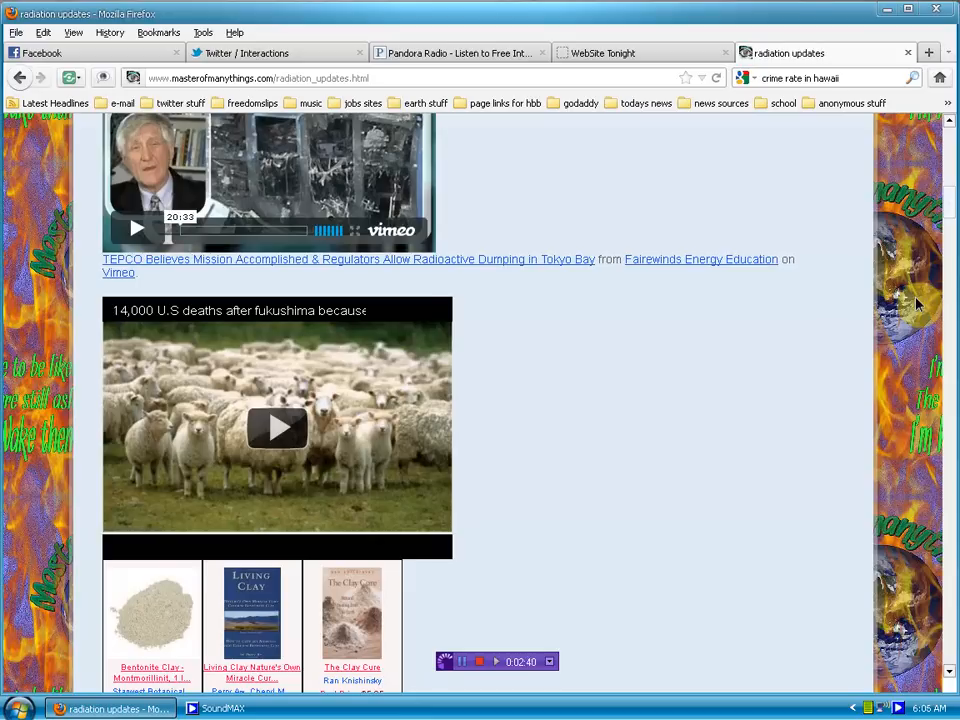
{"action": "scroll", "coordinate": [918, 305], "scroll_direction": "down", "scroll_amount": 2}
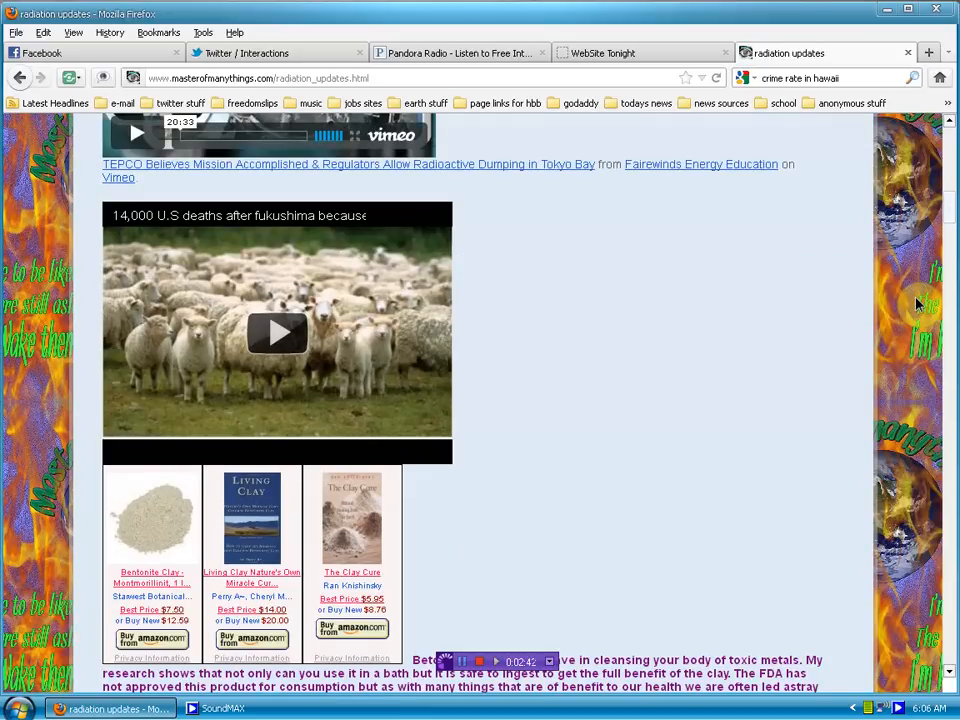
{"action": "scroll", "coordinate": [918, 305], "scroll_direction": "up", "scroll_amount": 4}
{"action": "scroll", "coordinate": [918, 305], "scroll_direction": "up", "scroll_amount": 4}
{"action": "scroll", "coordinate": [918, 305], "scroll_direction": "up", "scroll_amount": 2}
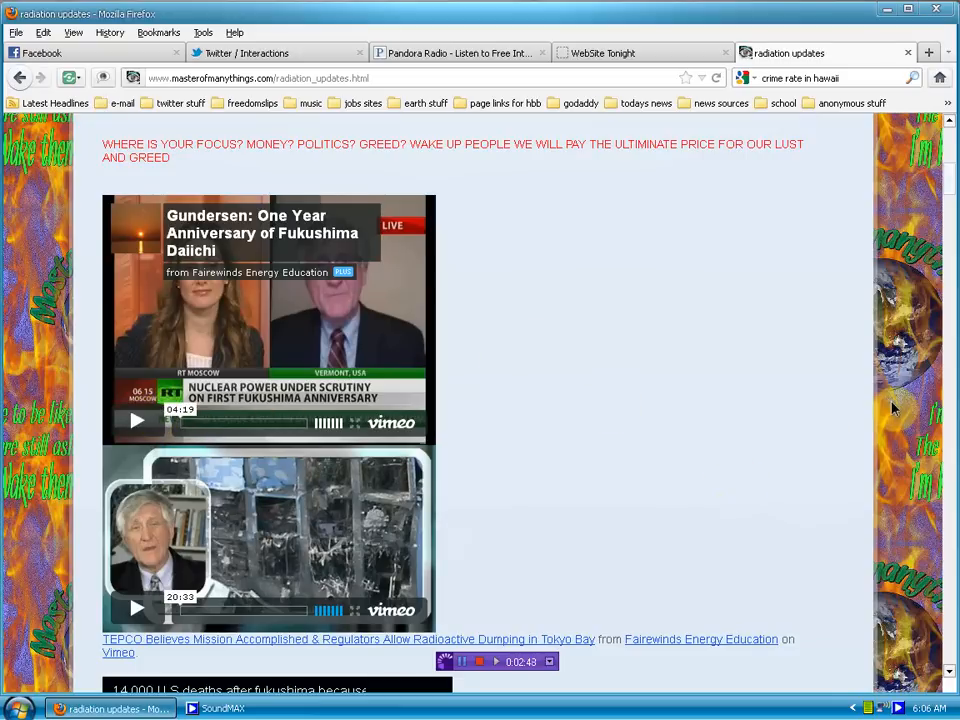
{"action": "scroll", "coordinate": [908, 405], "scroll_direction": "down", "scroll_amount": 4}
{"action": "scroll", "coordinate": [908, 405], "scroll_direction": "down", "scroll_amount": 5}
{"action": "scroll", "coordinate": [908, 405], "scroll_direction": "down", "scroll_amount": 2}
{"action": "scroll", "coordinate": [908, 405], "scroll_direction": "down", "scroll_amount": 1}
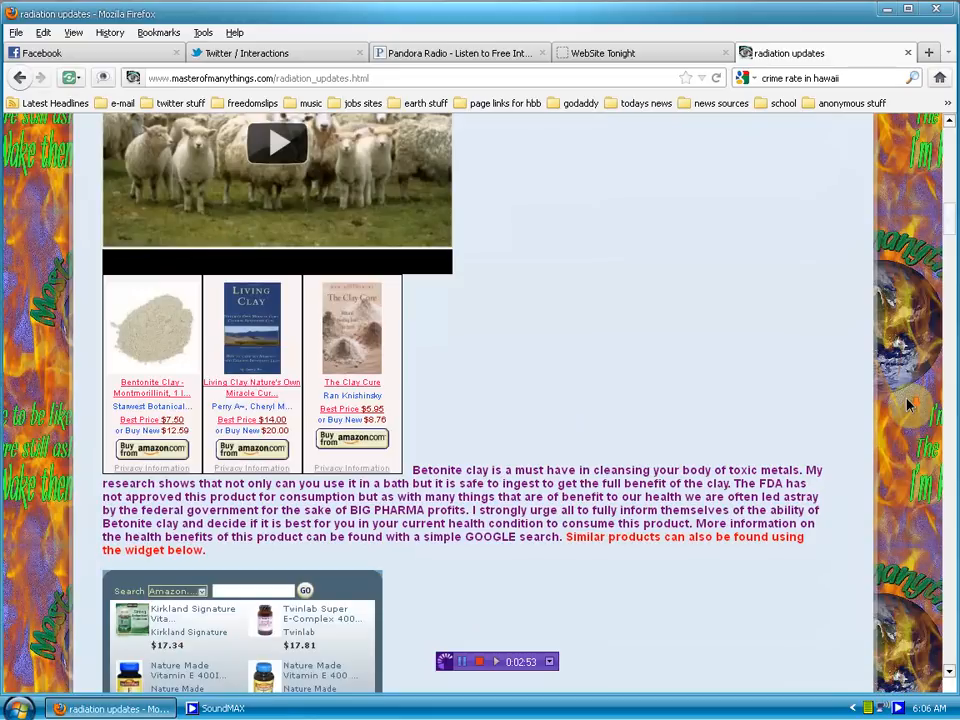
{"action": "scroll", "coordinate": [908, 405], "scroll_direction": "down", "scroll_amount": 2}
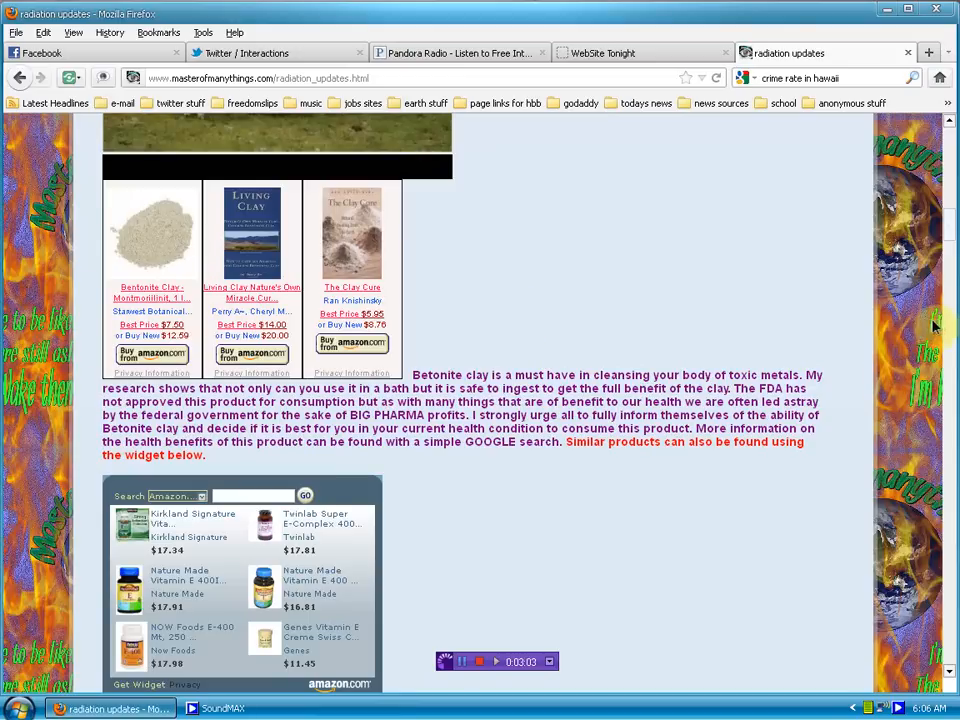
{"action": "scroll", "coordinate": [916, 324], "scroll_direction": "down", "scroll_amount": 2}
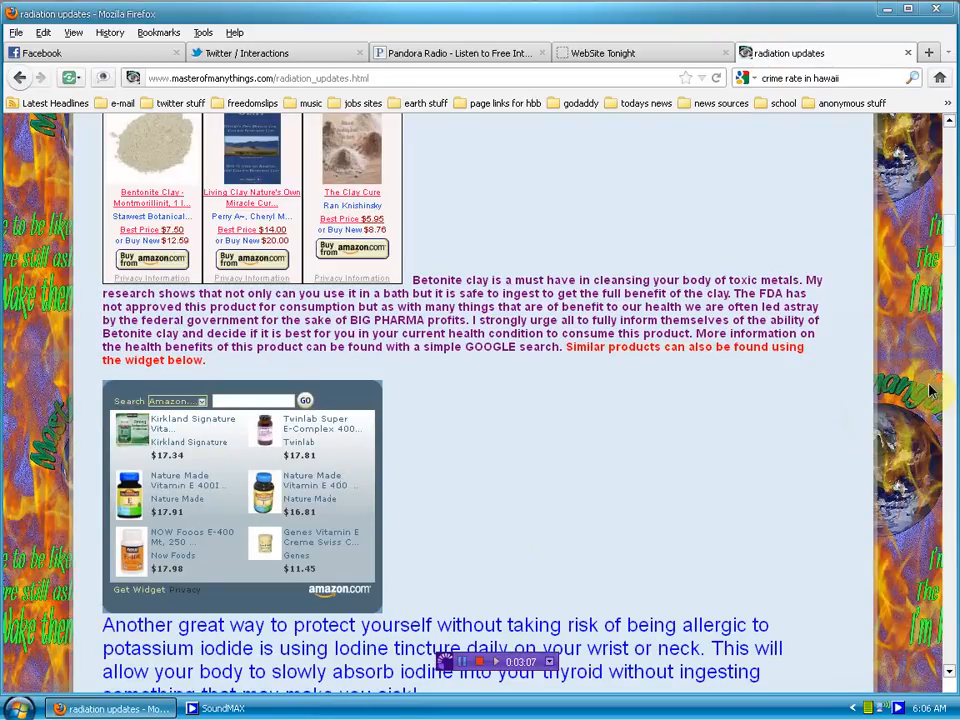
{"action": "scroll", "coordinate": [880, 410], "scroll_direction": "down", "scroll_amount": 4}
{"action": "scroll", "coordinate": [900, 400], "scroll_direction": "down", "scroll_amount": 2}
{"action": "scroll", "coordinate": [930, 392], "scroll_direction": "down", "scroll_amount": 2}
{"action": "scroll", "coordinate": [930, 392], "scroll_direction": "down", "scroll_amount": 8}
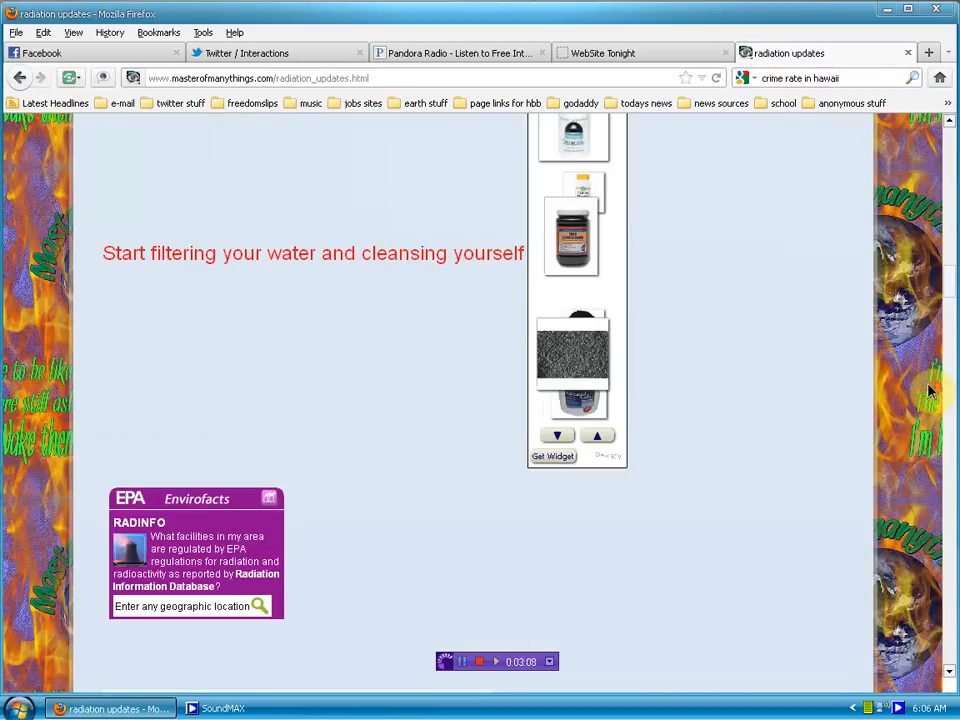
{"action": "scroll", "coordinate": [930, 392], "scroll_direction": "down", "scroll_amount": 4}
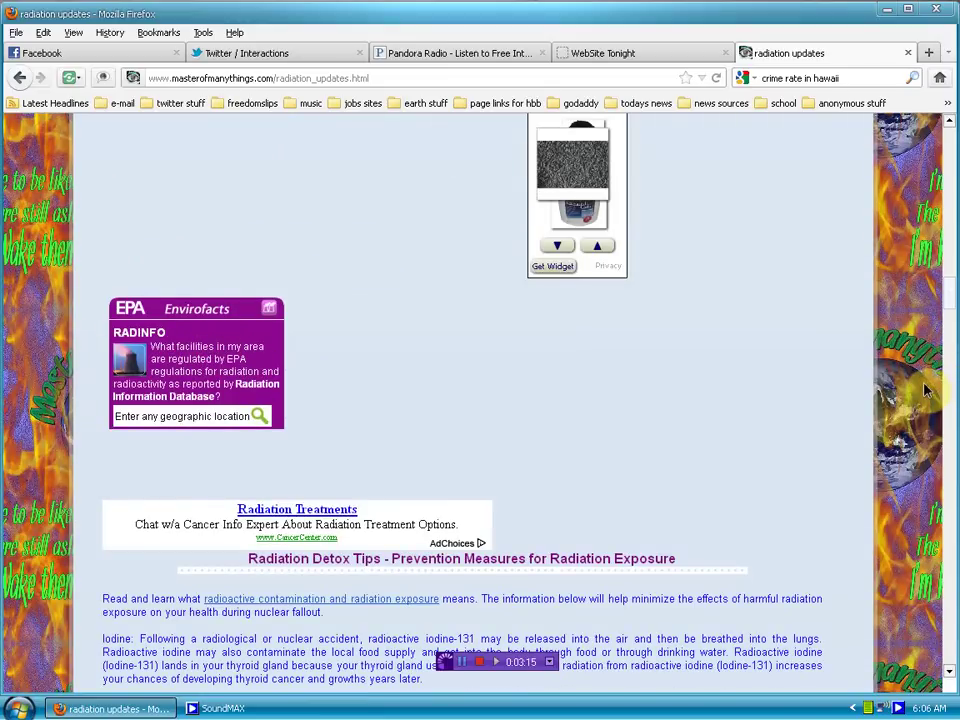
{"action": "scroll", "coordinate": [925, 390], "scroll_direction": "down", "scroll_amount": 2}
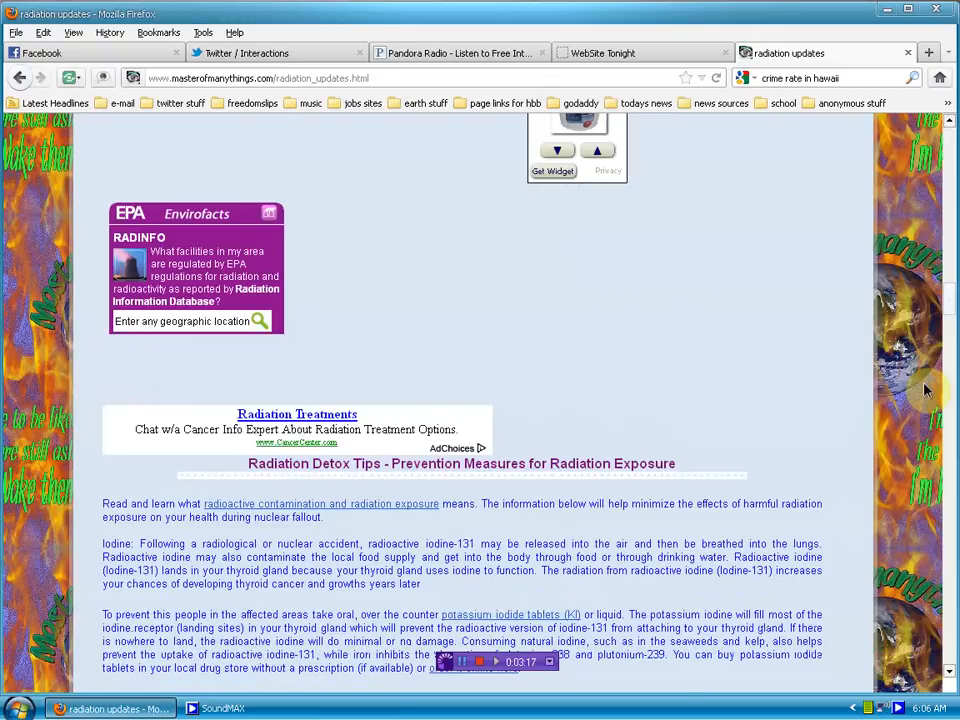
{"action": "scroll", "coordinate": [925, 390], "scroll_direction": "down", "scroll_amount": 2}
{"action": "scroll", "coordinate": [925, 390], "scroll_direction": "down", "scroll_amount": 2}
{"action": "scroll", "coordinate": [925, 390], "scroll_direction": "down", "scroll_amount": 2}
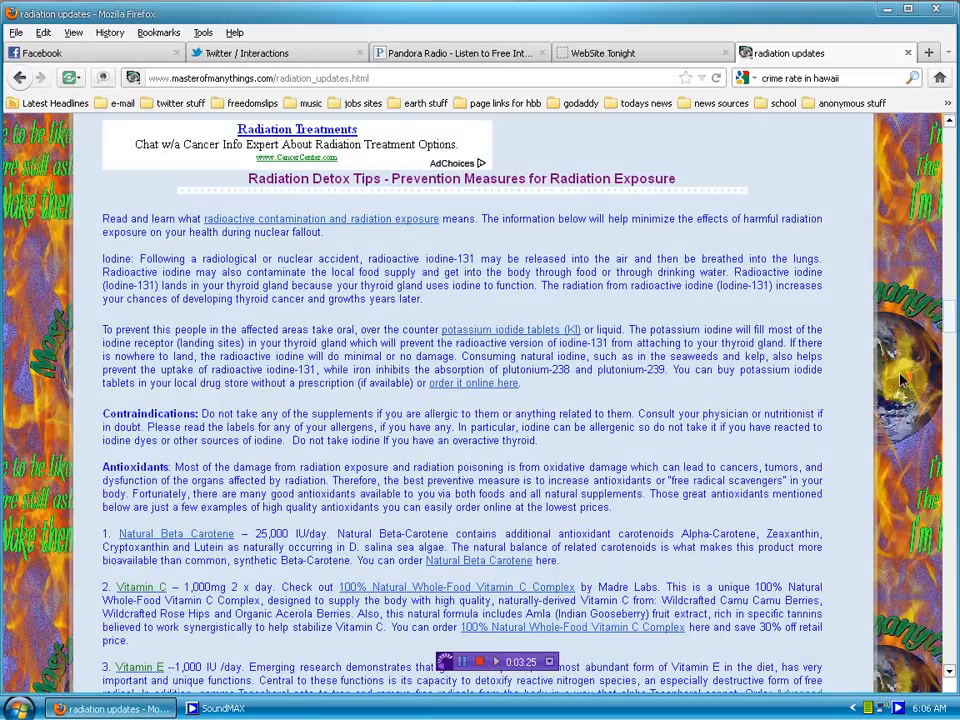
{"action": "scroll", "coordinate": [900, 380], "scroll_direction": "down", "scroll_amount": 15}
{"action": "scroll", "coordinate": [900, 380], "scroll_direction": "up", "scroll_amount": 2}
{"action": "scroll", "coordinate": [900, 380], "scroll_direction": "up", "scroll_amount": 5}
{"action": "scroll", "coordinate": [900, 380], "scroll_direction": "up", "scroll_amount": 2}
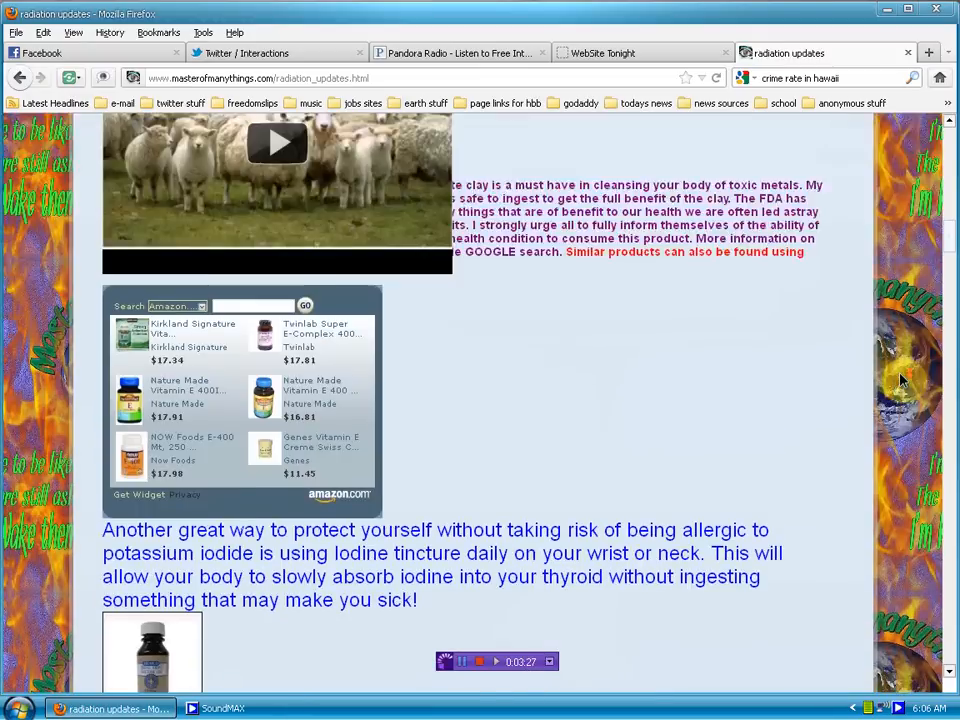
{"action": "scroll", "coordinate": [900, 380], "scroll_direction": "up", "scroll_amount": 3}
{"action": "scroll", "coordinate": [900, 380], "scroll_direction": "up", "scroll_amount": 3}
{"action": "scroll", "coordinate": [900, 380], "scroll_direction": "up", "scroll_amount": 3}
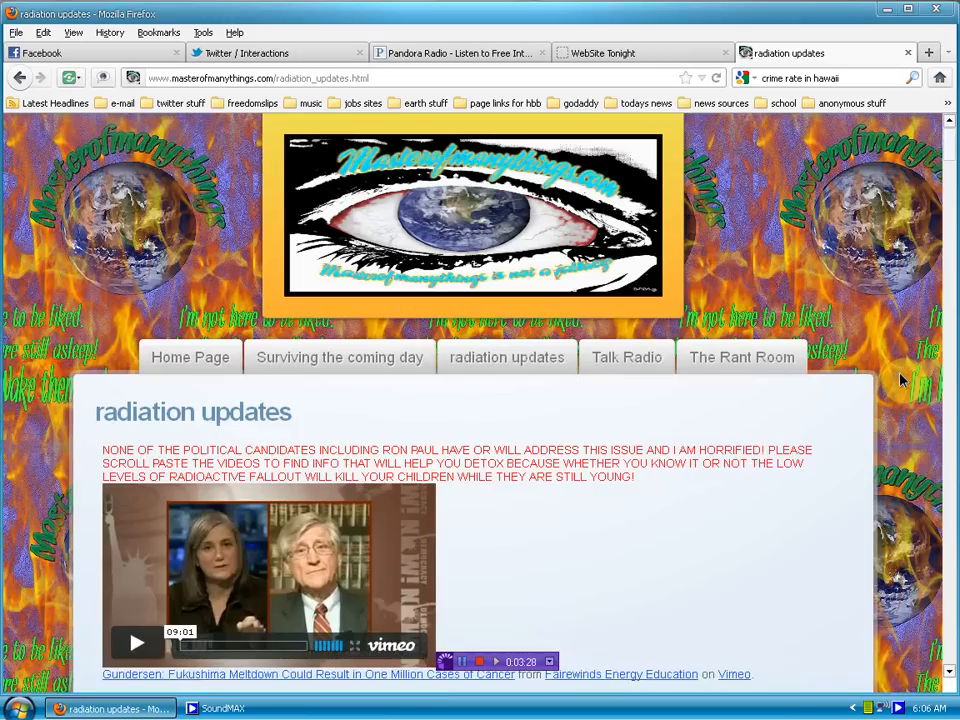